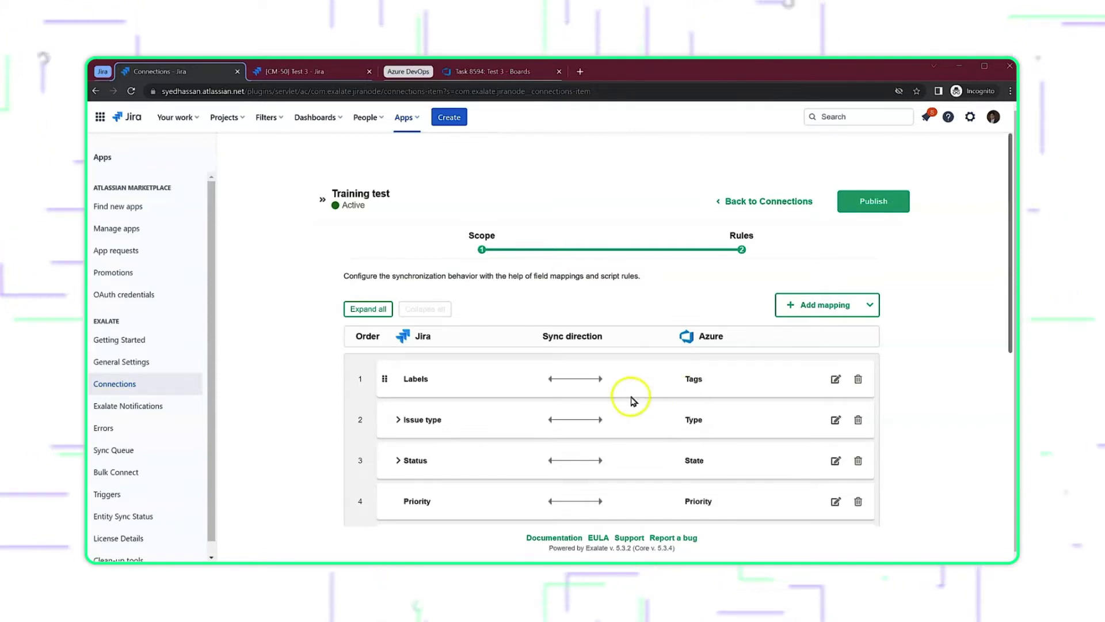
Look through the field mappings of the Training test connection and delete the Labels–Tags mapping rule.
scroll(633, 397, down, 3)
scroll(627, 394, down, 1)
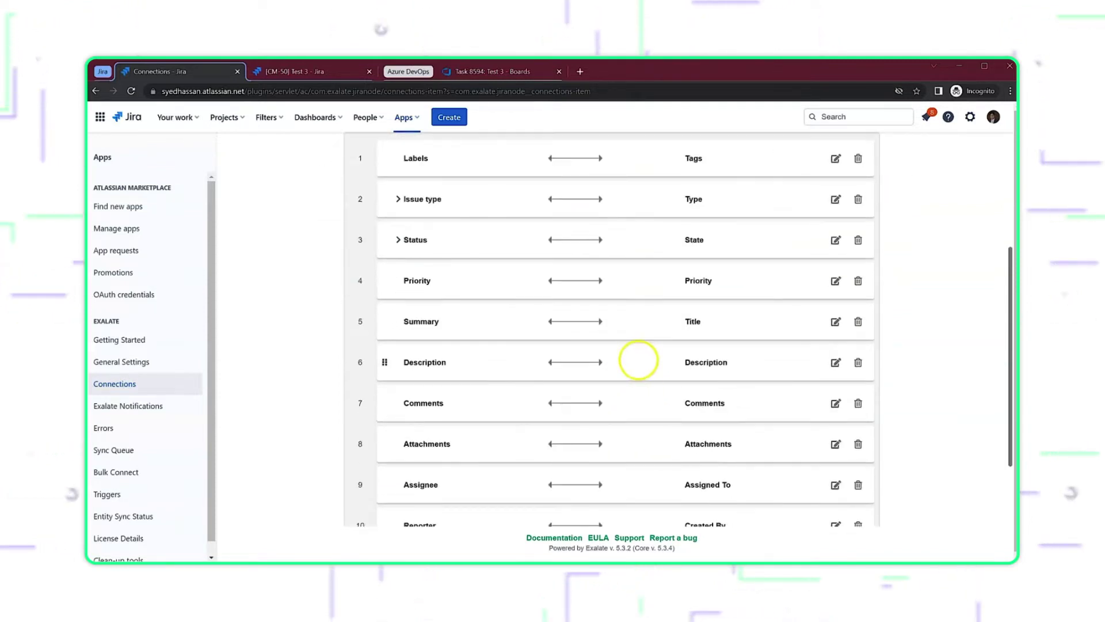
scroll(645, 332, up, 1)
scroll(645, 333, up, 3)
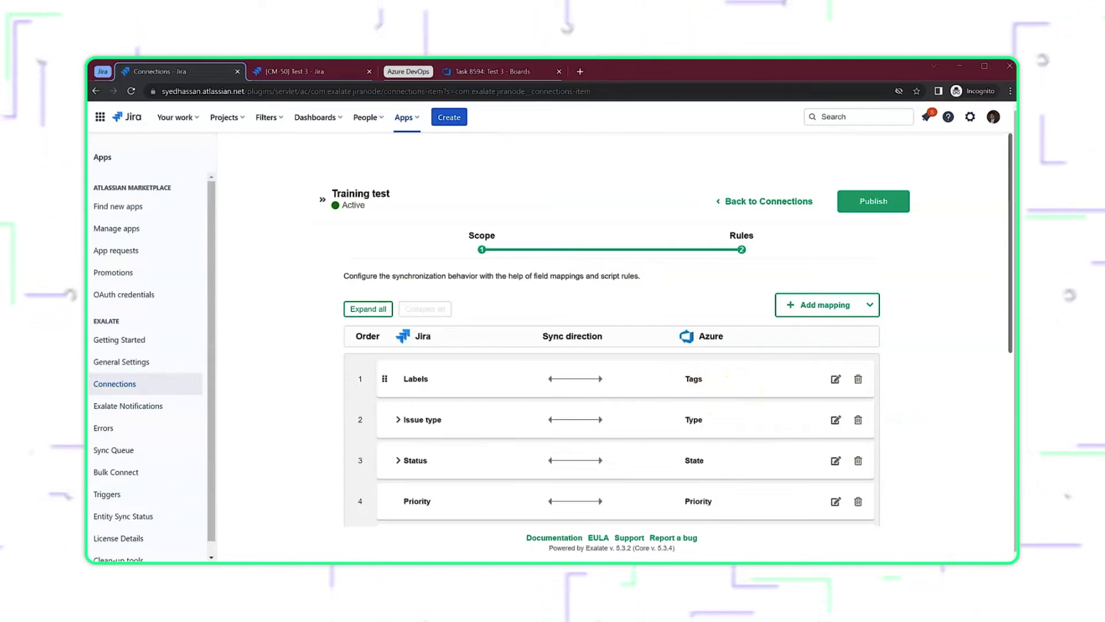
click(858, 381)
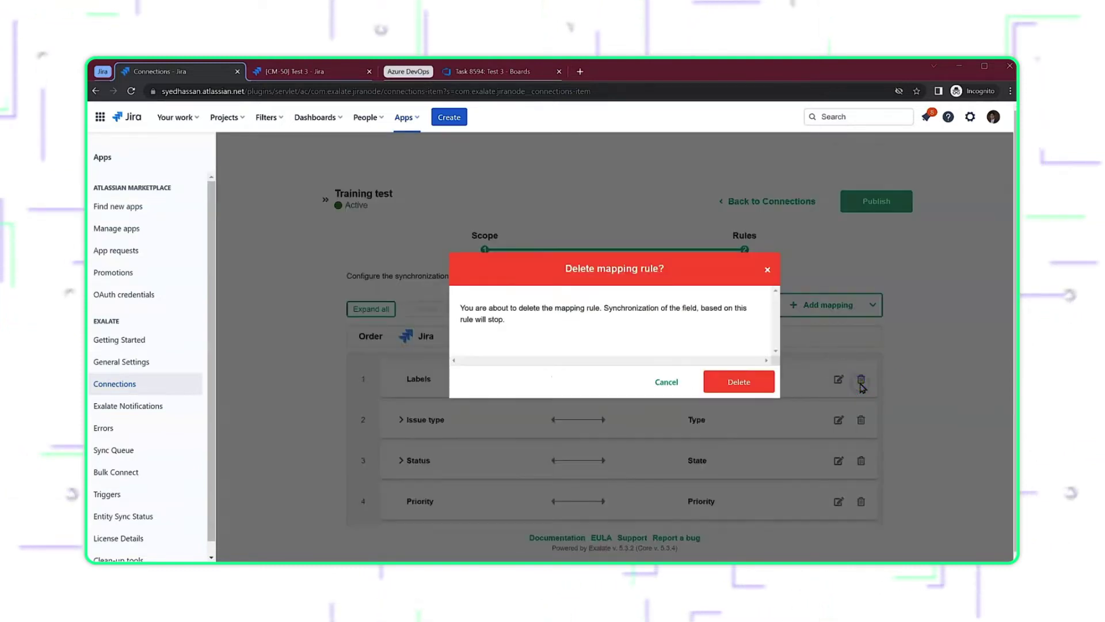
click(742, 382)
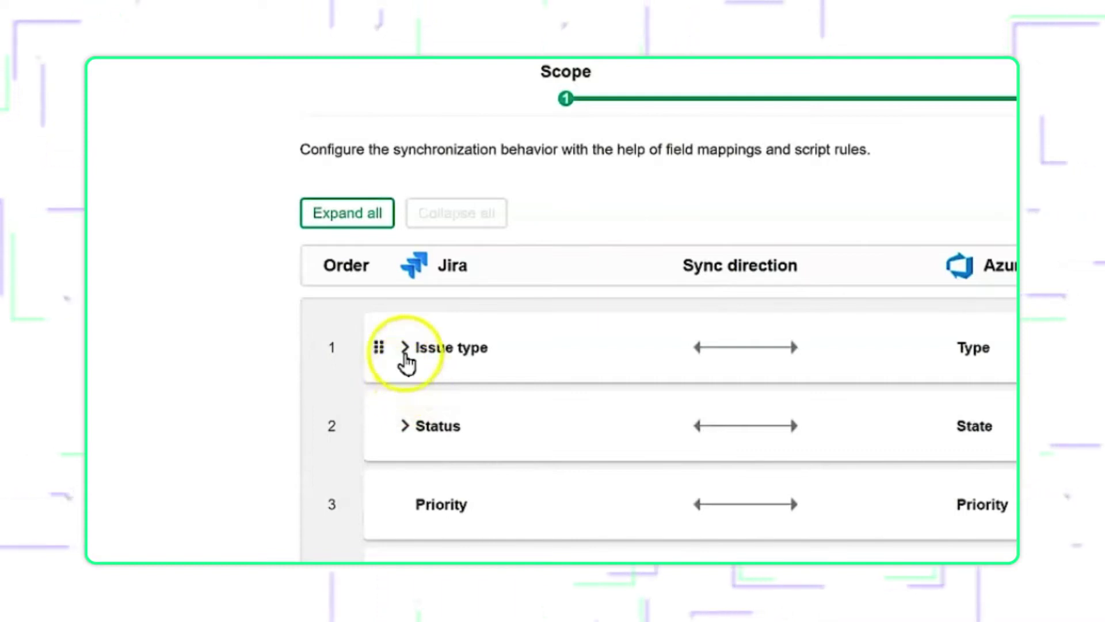
Expand all mapping rules to show their value mappings and open the Issue type–Type rule for editing.
click(405, 348)
click(406, 348)
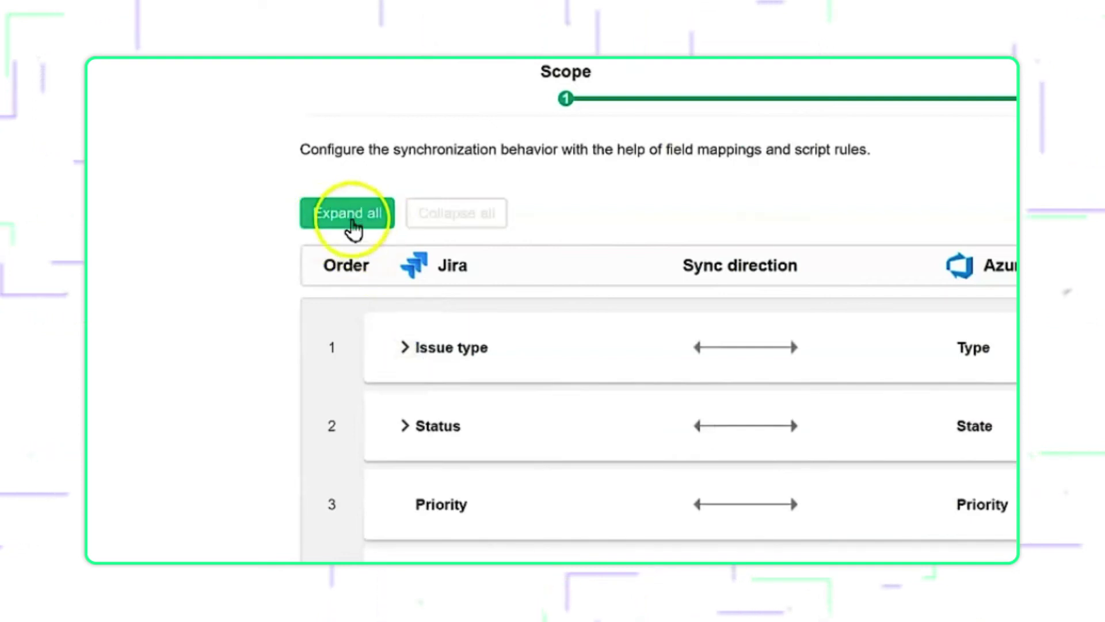
click(351, 221)
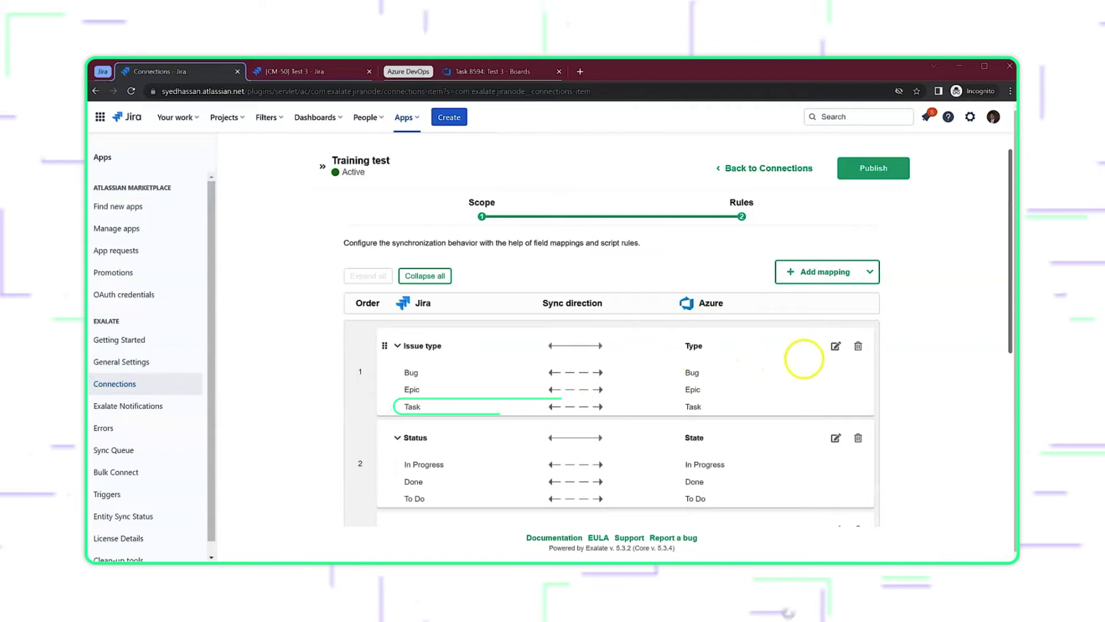
click(836, 346)
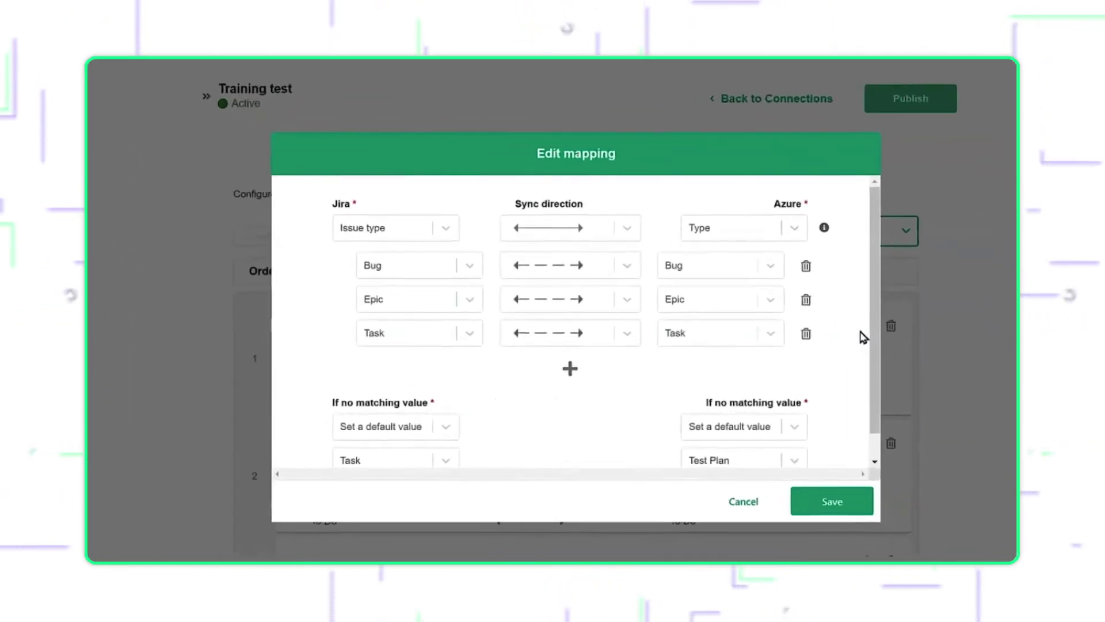
click(855, 323)
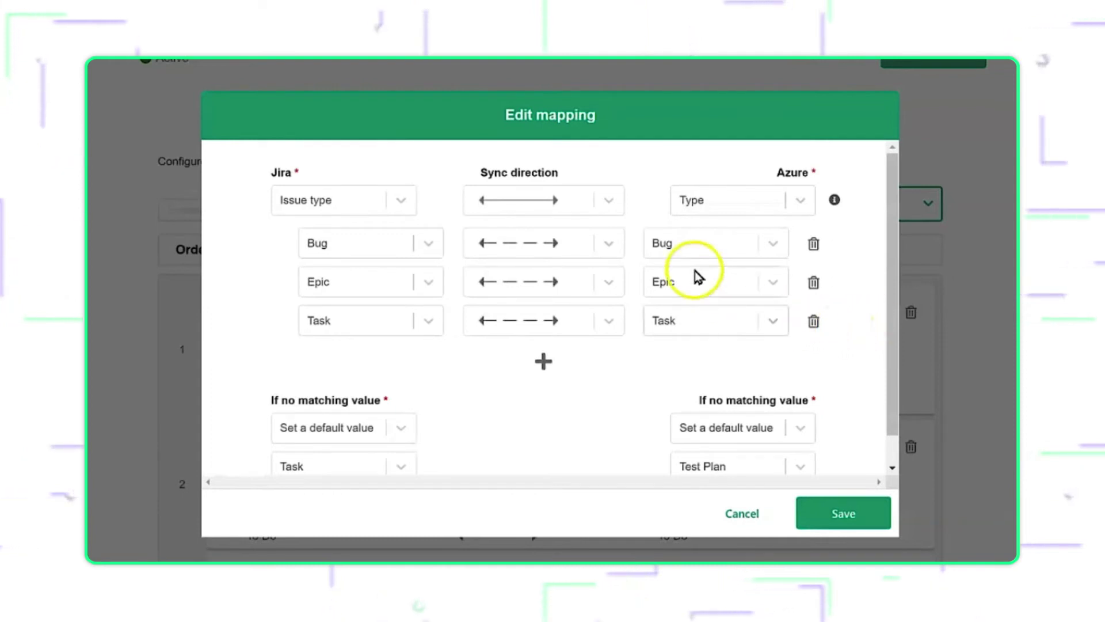
Try a one-way Jira-to-Azure sync direction for the whole Issue type–Type rule and restore the two-way direction.
click(610, 201)
click(580, 269)
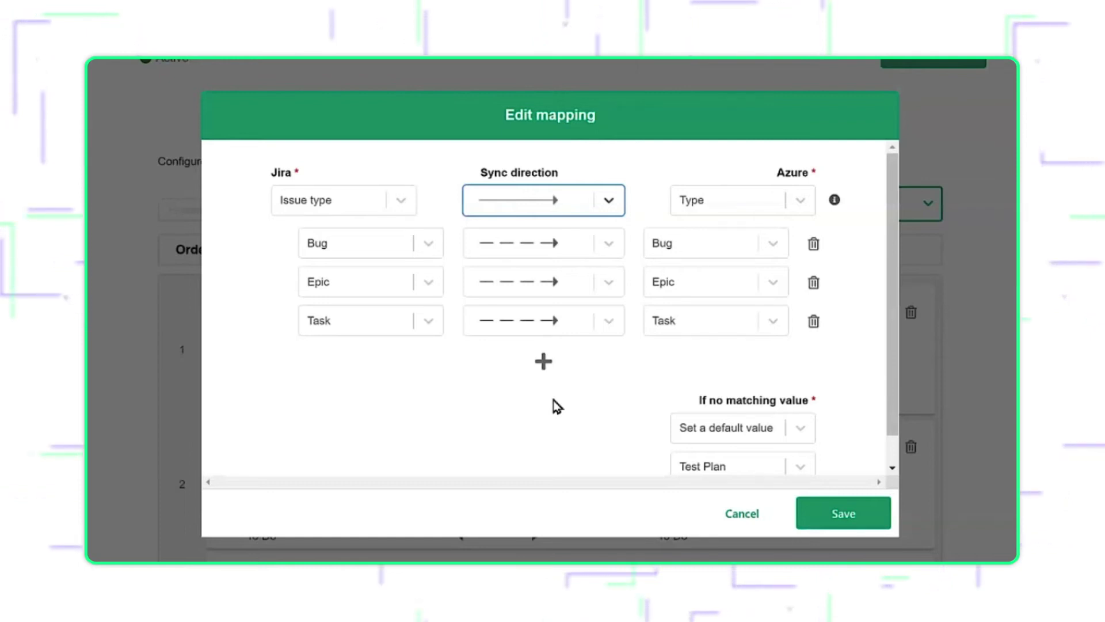
click(608, 202)
click(524, 244)
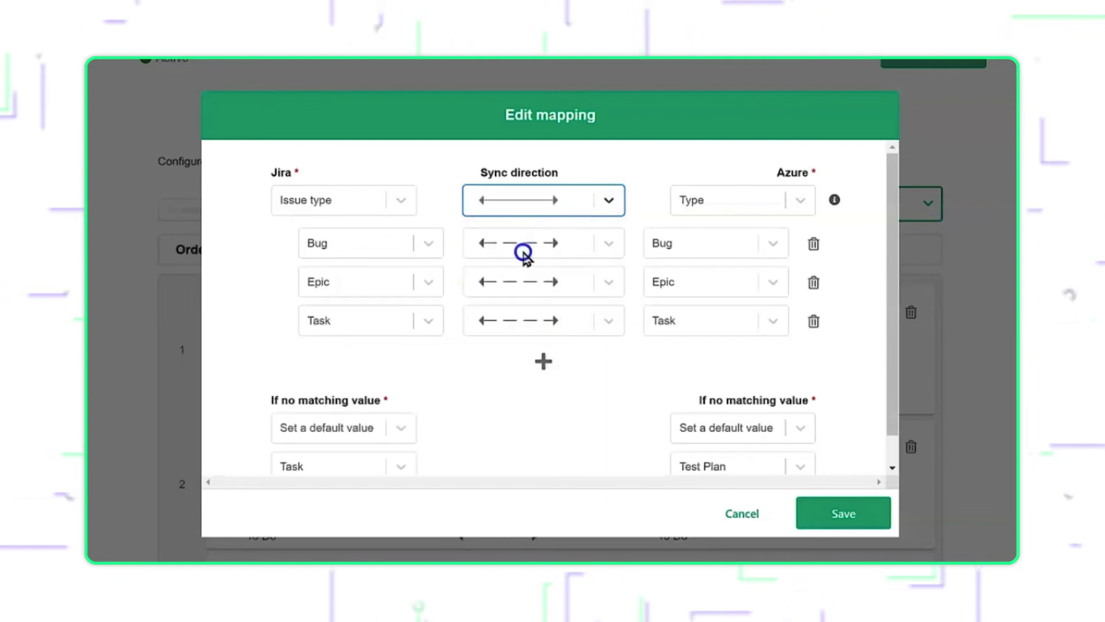
Make the Bug value mapping sync one-way from Jira to Azure and delete the Epic and Task value mappings.
click(610, 248)
click(588, 314)
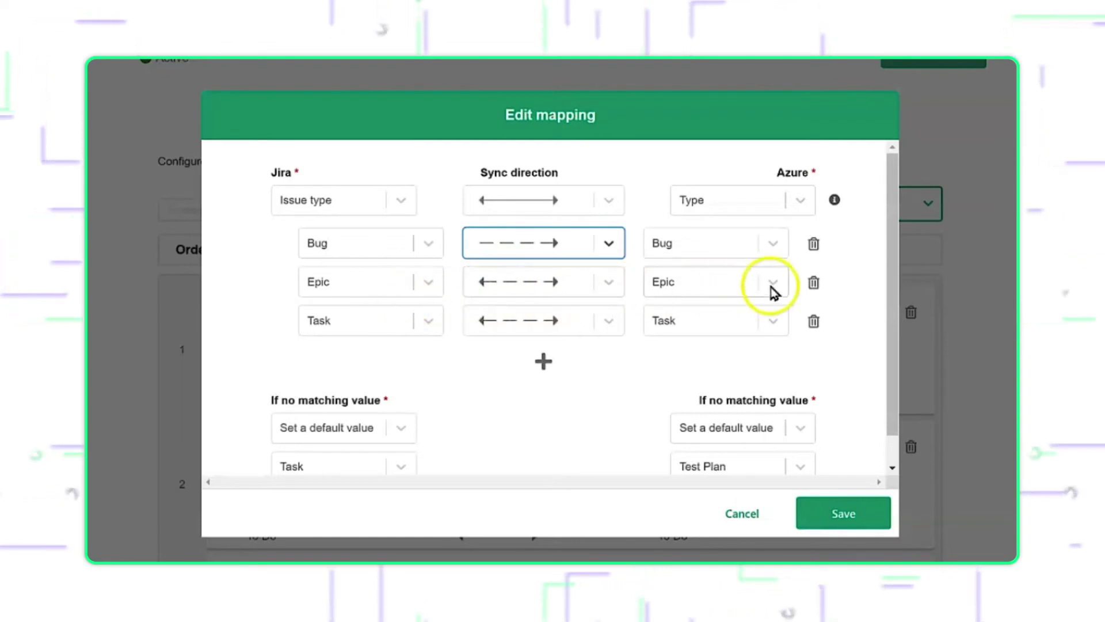
click(815, 284)
click(825, 284)
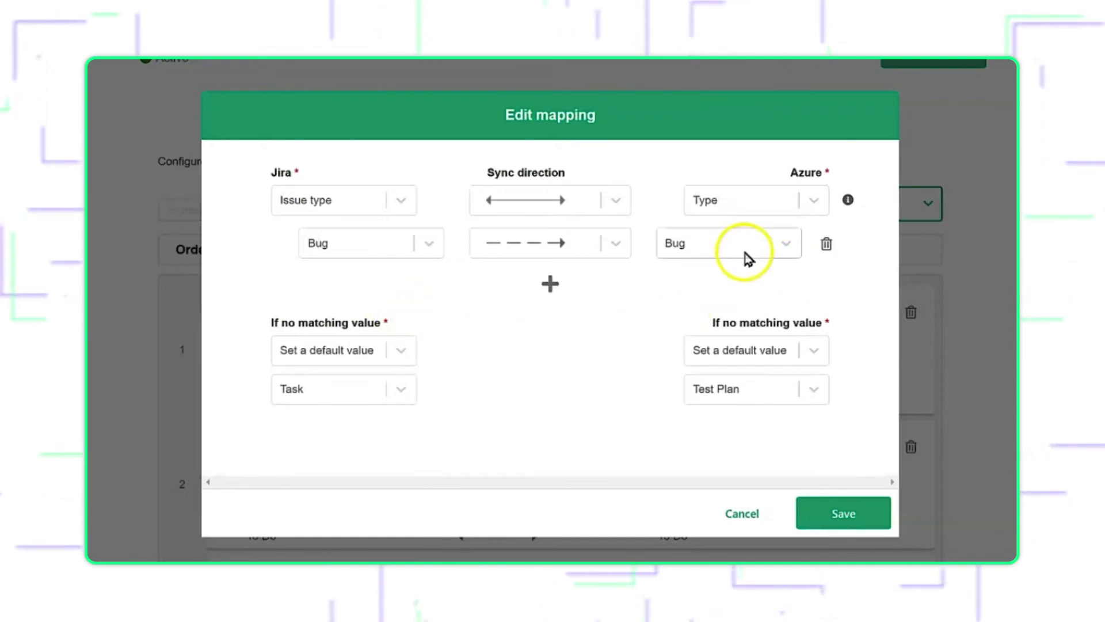
Set the Azure value of the Bug value mapping to Task.
click(774, 254)
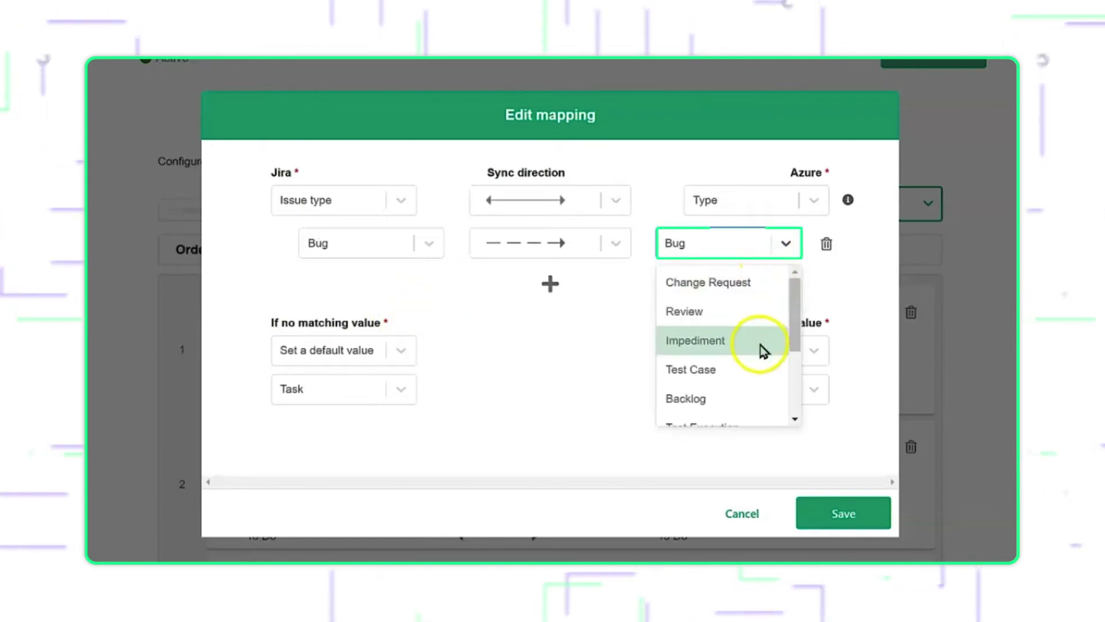
scroll(763, 369, down, 7)
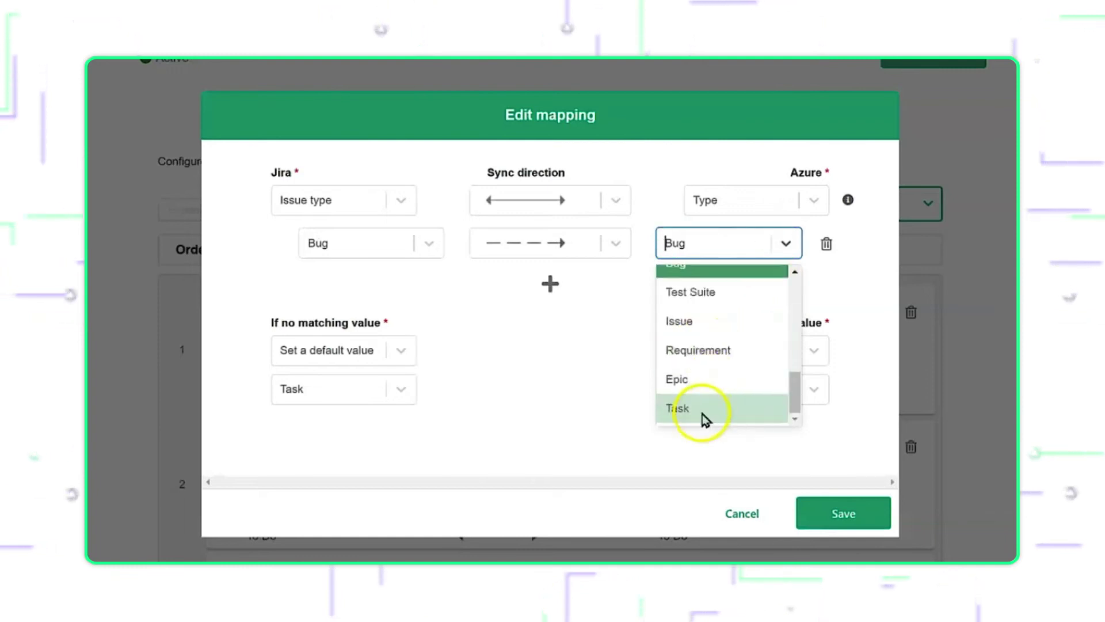
click(702, 414)
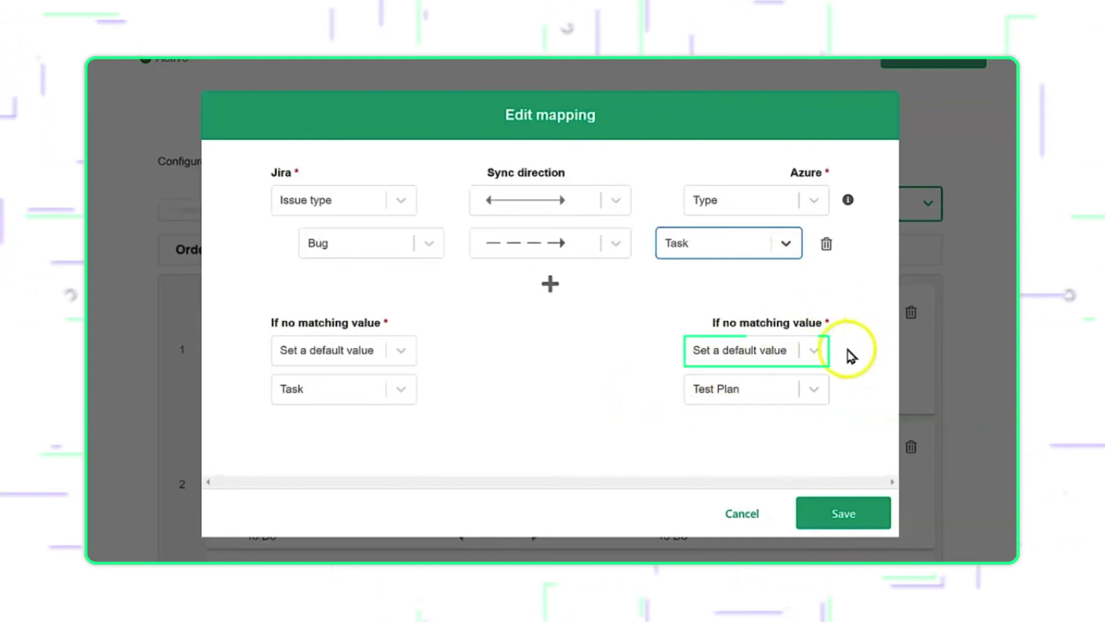
click(826, 357)
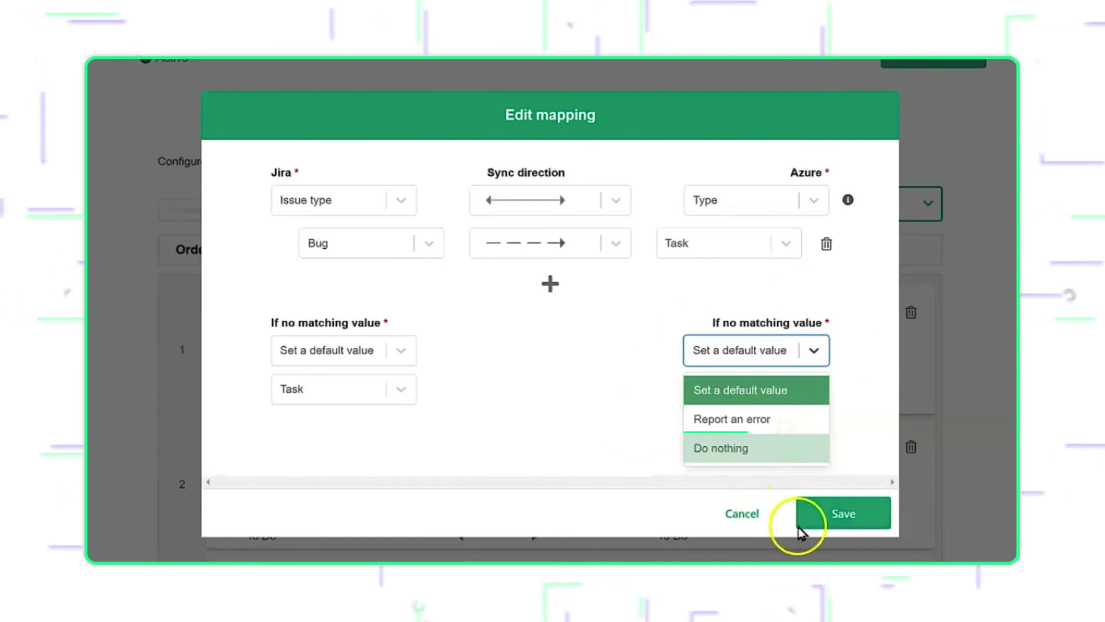
click(610, 487)
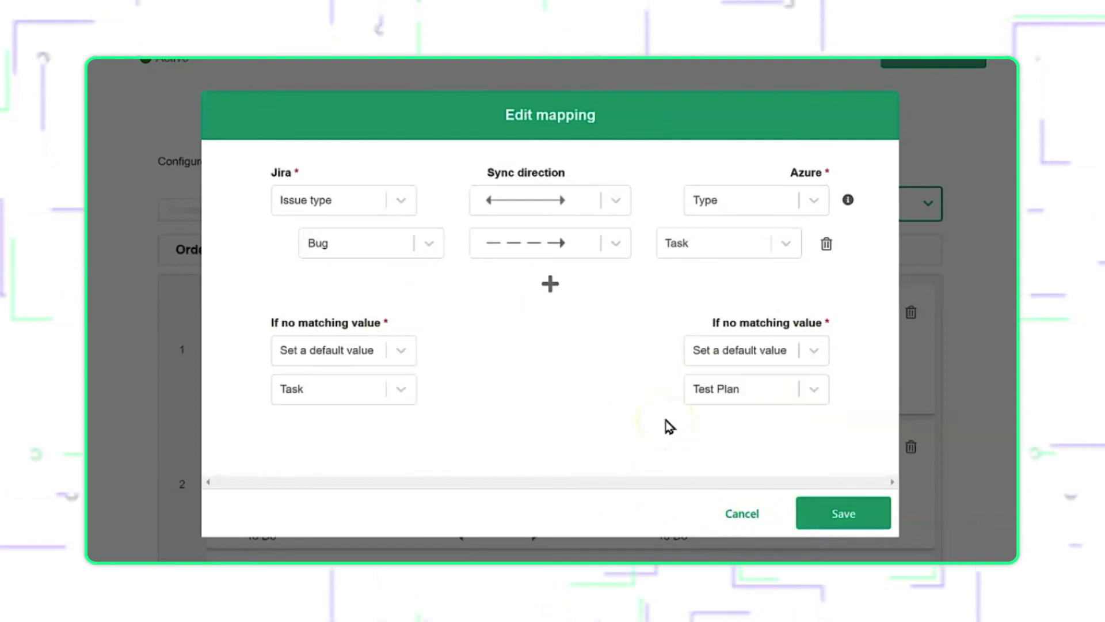
Add a one-way value mapping from Jira Sub-task to Azure Impediment and save the edited mapping rule.
click(552, 285)
click(421, 284)
click(400, 349)
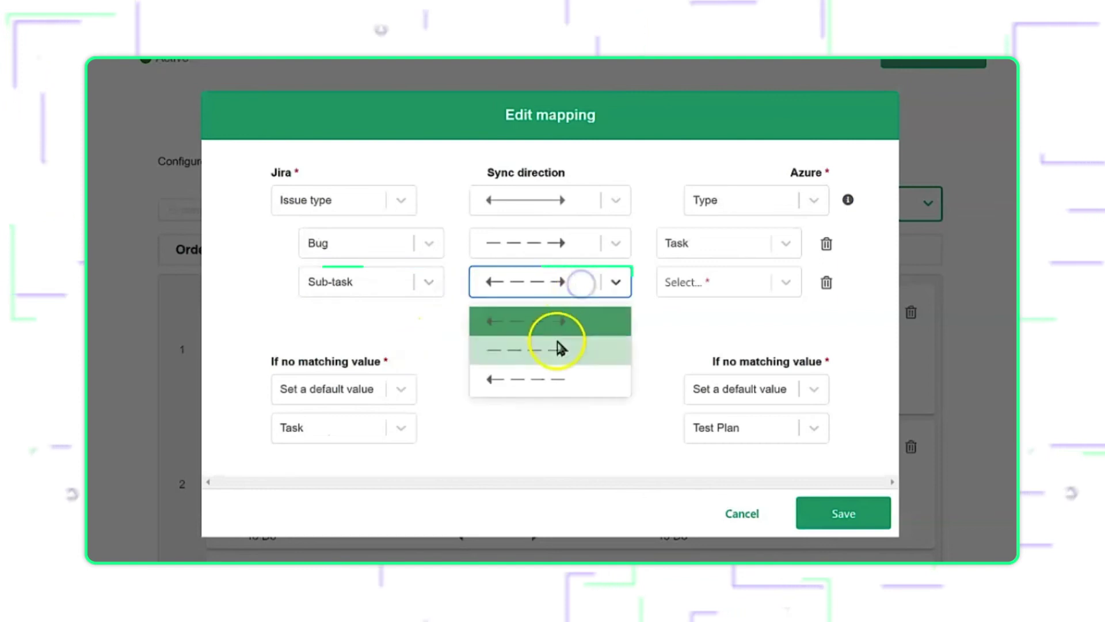
click(562, 349)
click(744, 279)
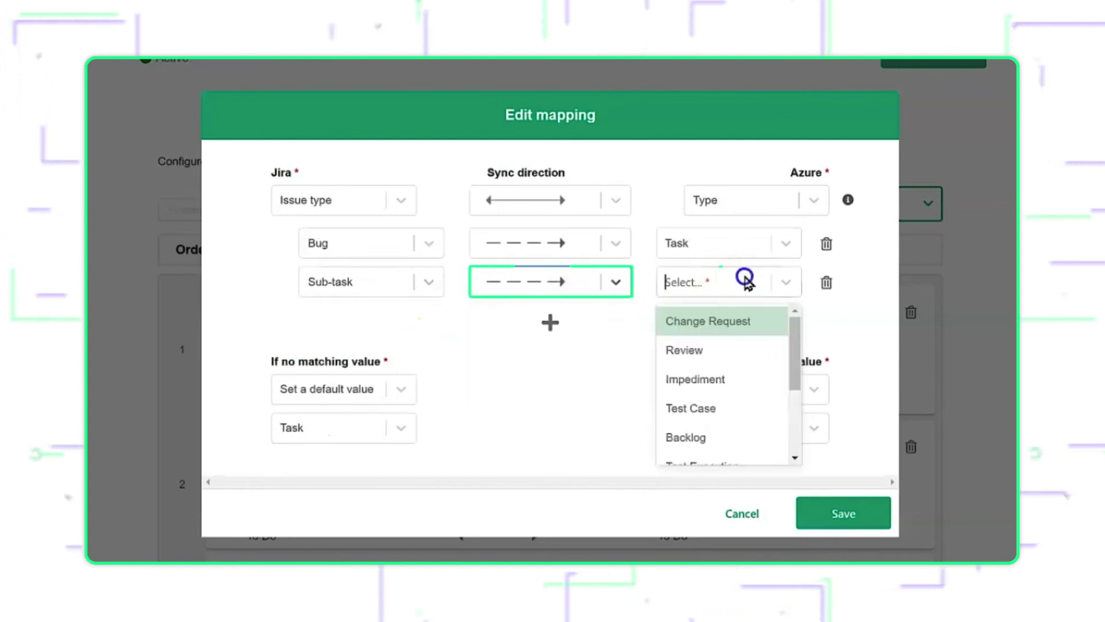
click(732, 381)
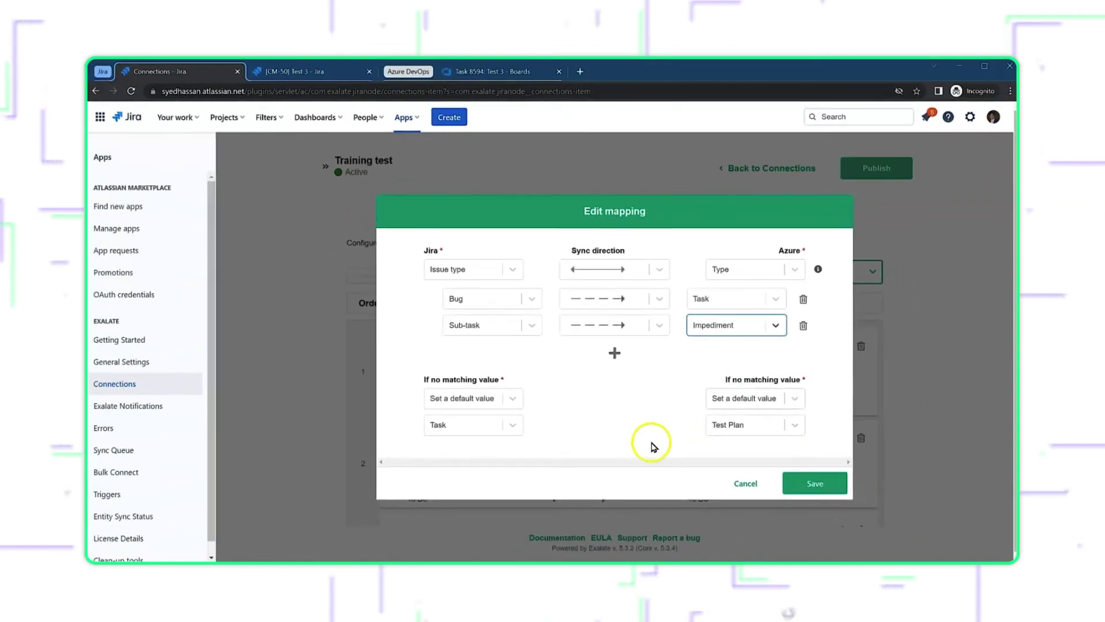
click(813, 483)
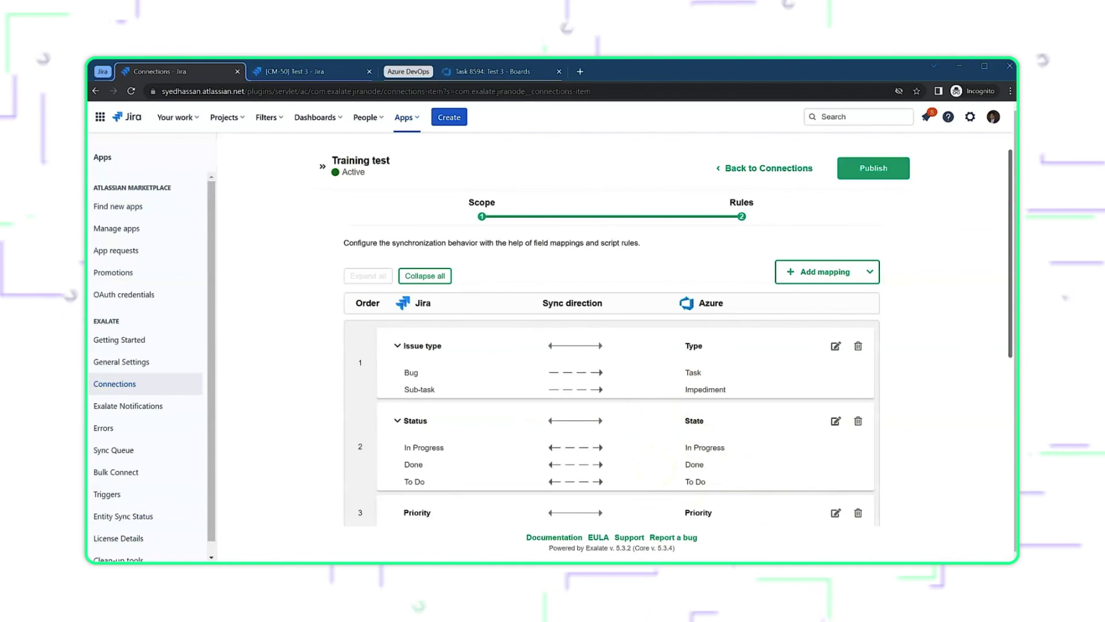
Publish the Training test connection's changed sync rules and dismiss the success notification.
click(851, 168)
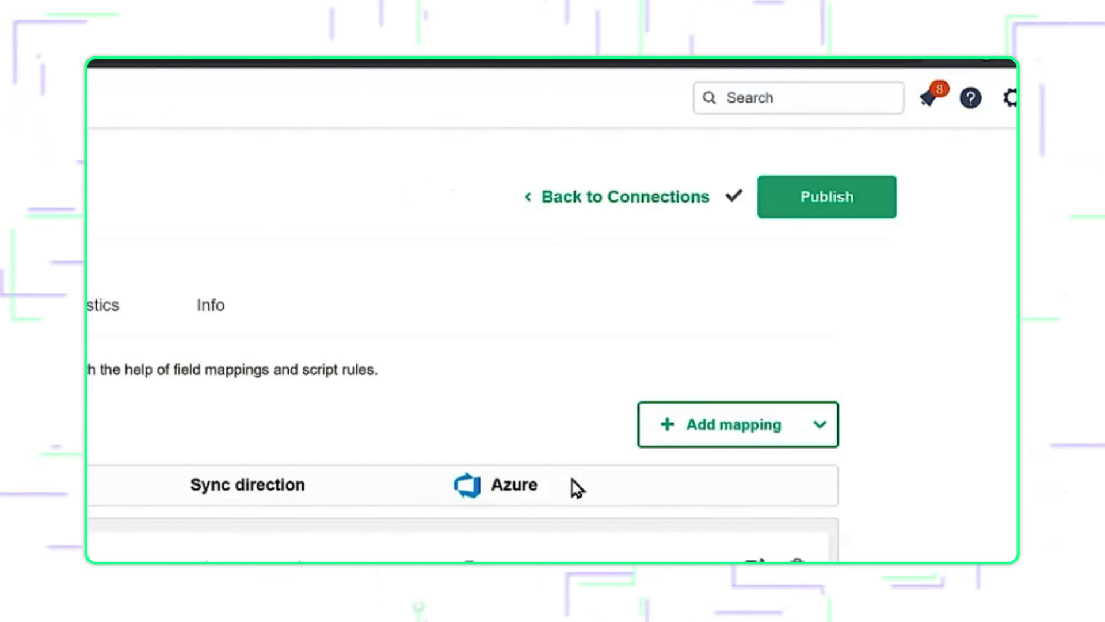
click(533, 544)
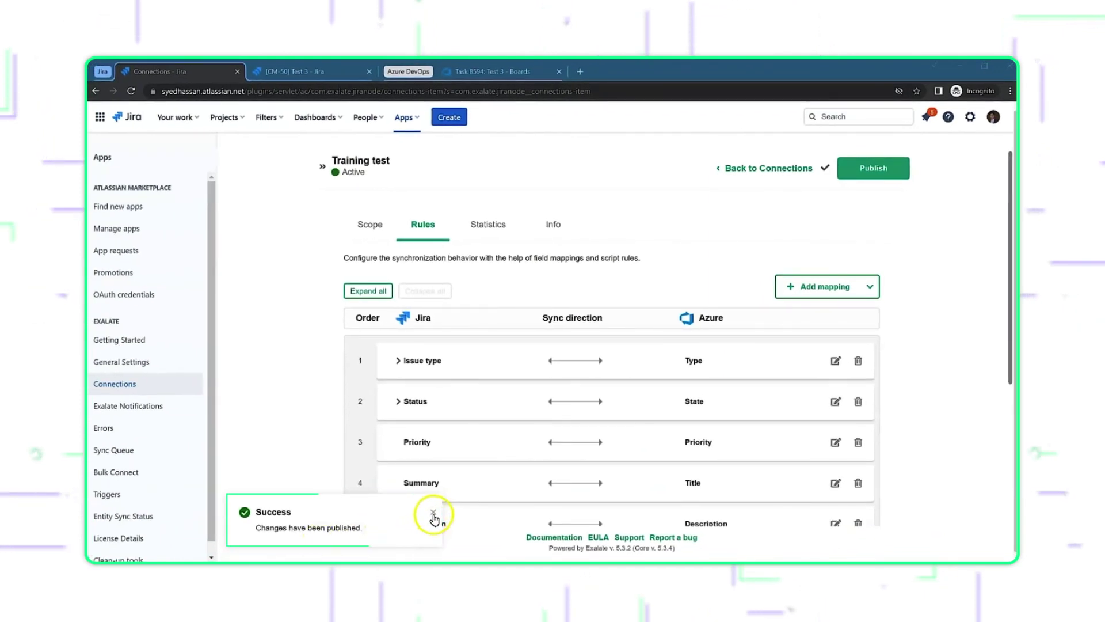
click(433, 513)
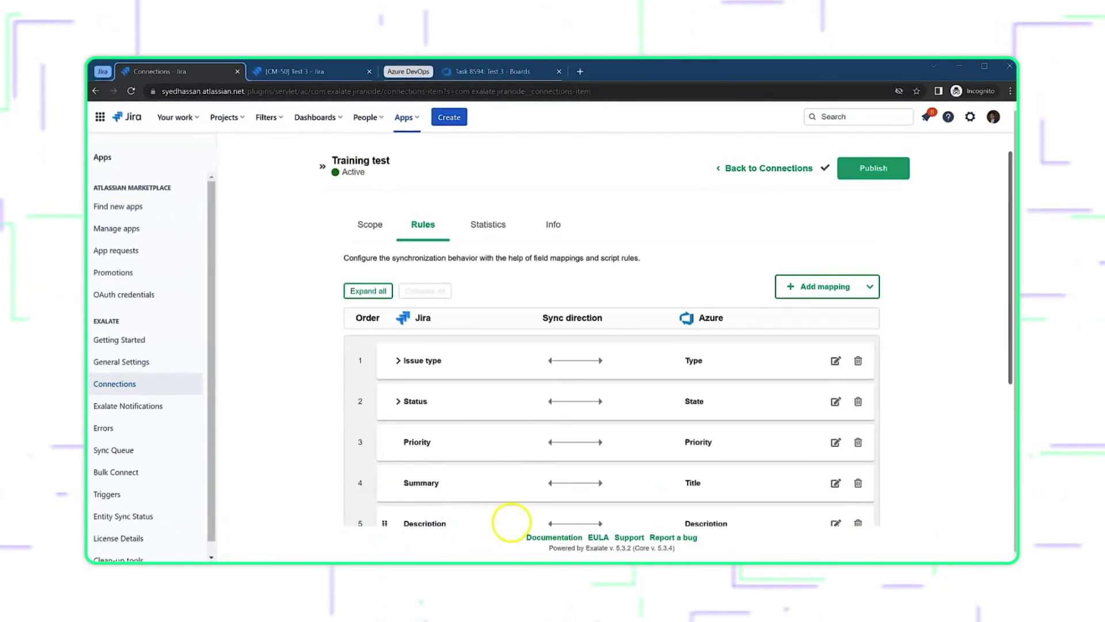